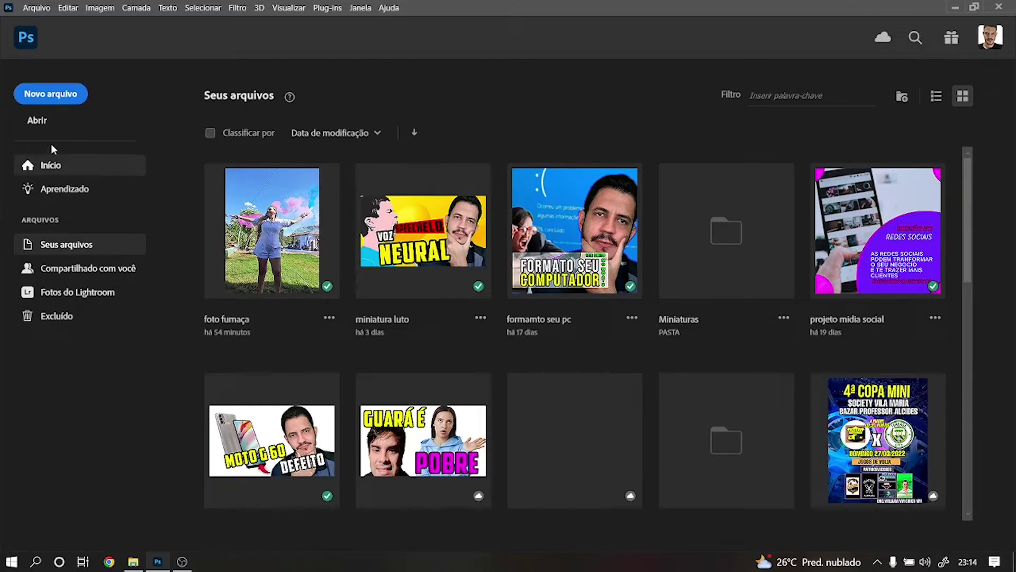
- Skip the new-document setup and open Antes-original.webp from the Desktop
click(47, 100)
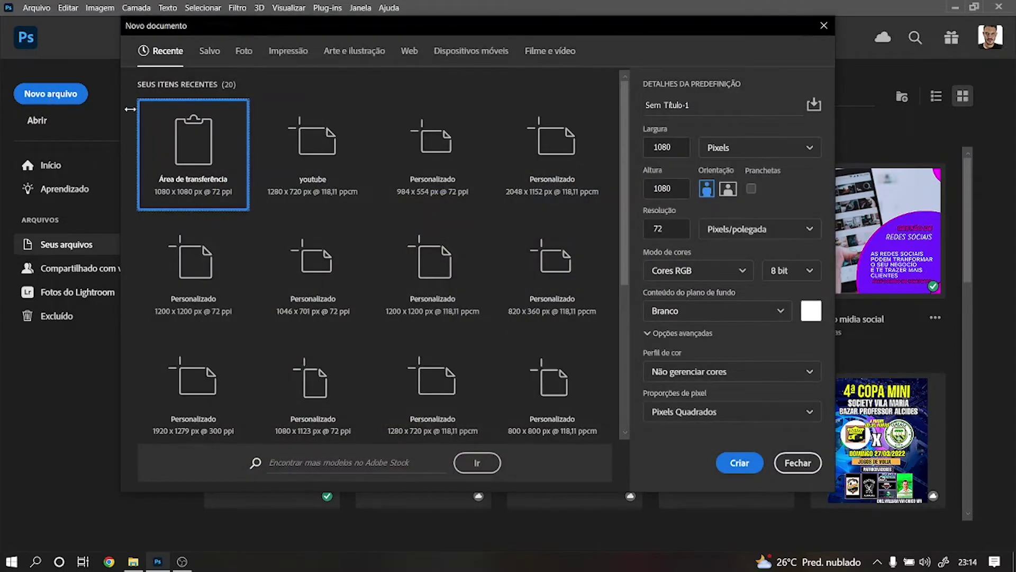
click(798, 462)
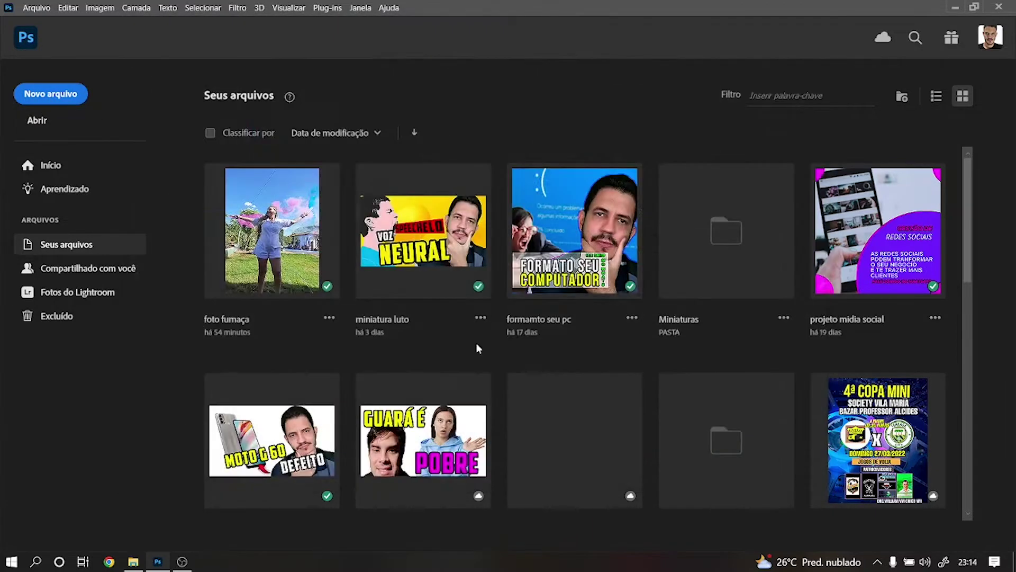
key(ctrl+o)
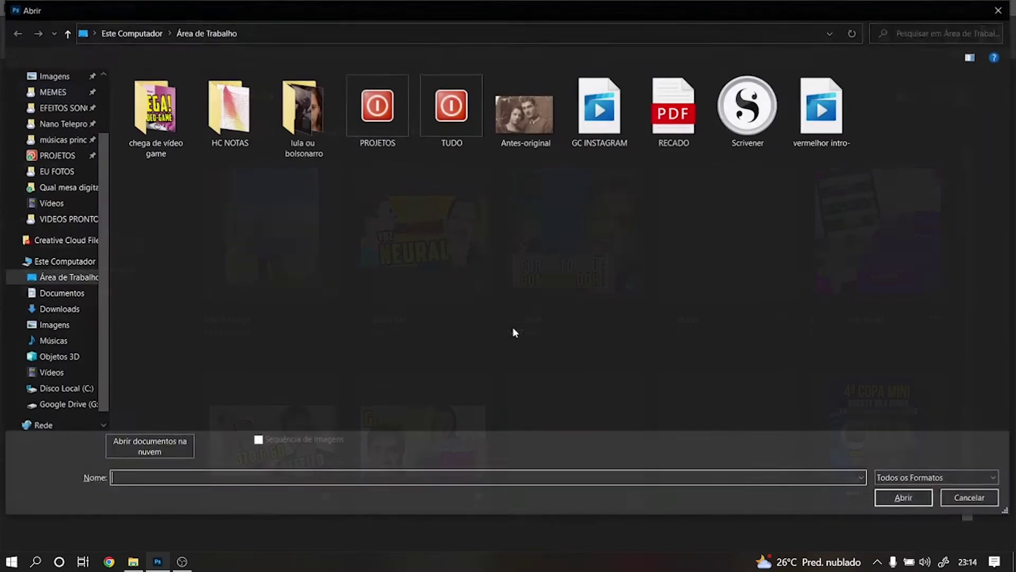
double_click(533, 124)
- Accept the colour profile mismatch and browse the Filtro menu down to Neural Filters
click(570, 287)
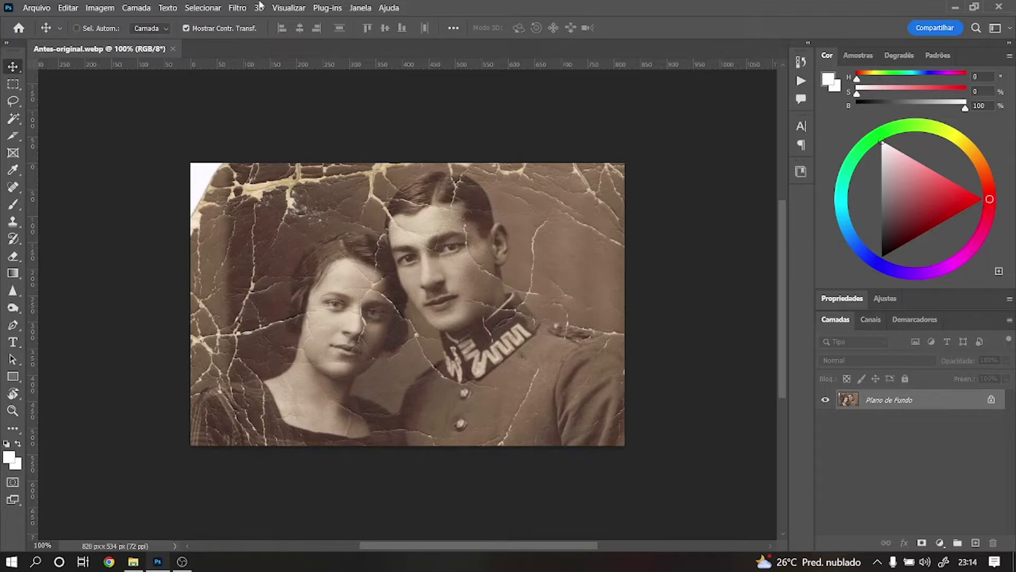
click(236, 9)
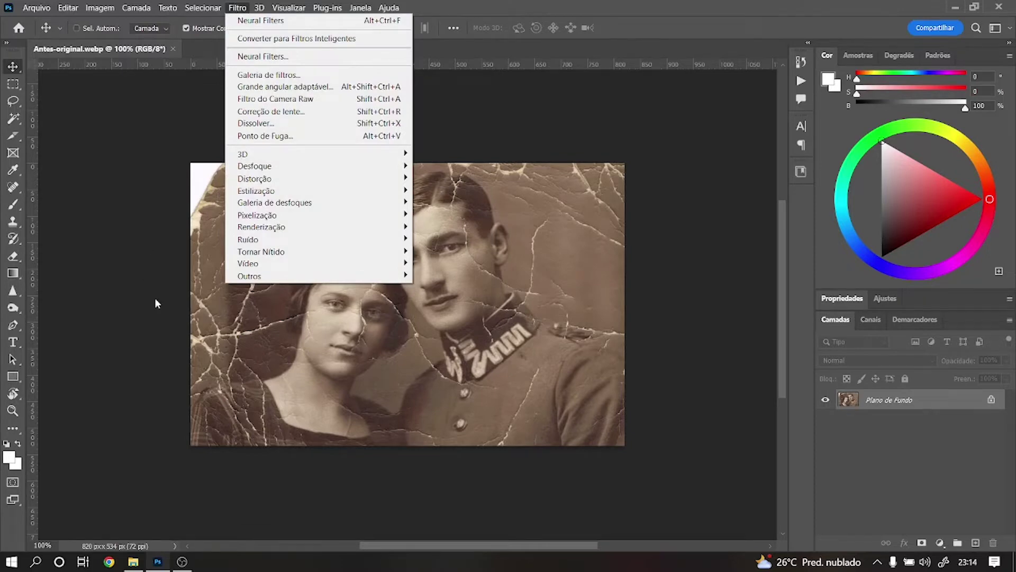
click(267, 300)
click(233, 9)
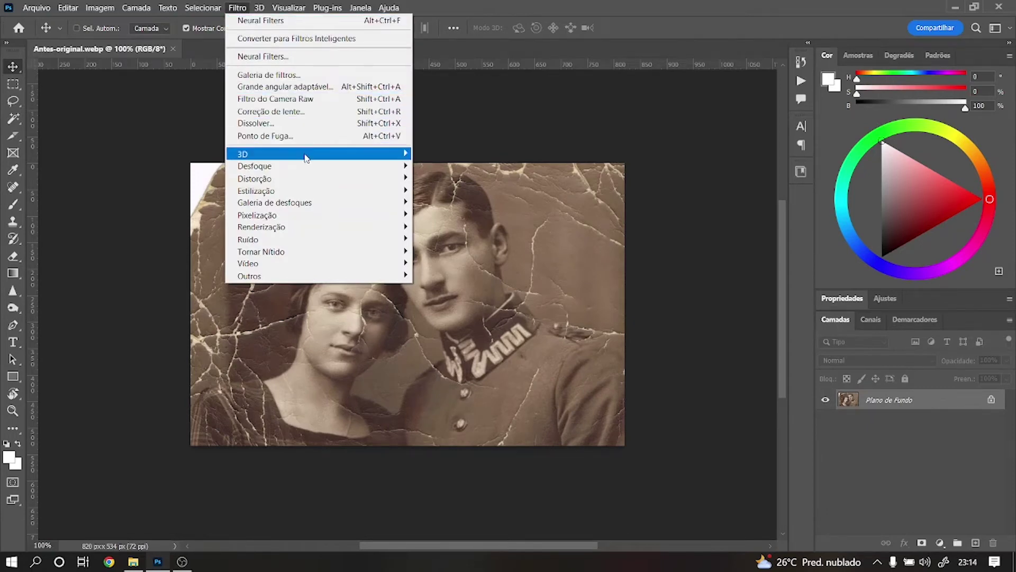
- Open Neural Filters and switch on Restauração de fotos under Restauração
click(270, 57)
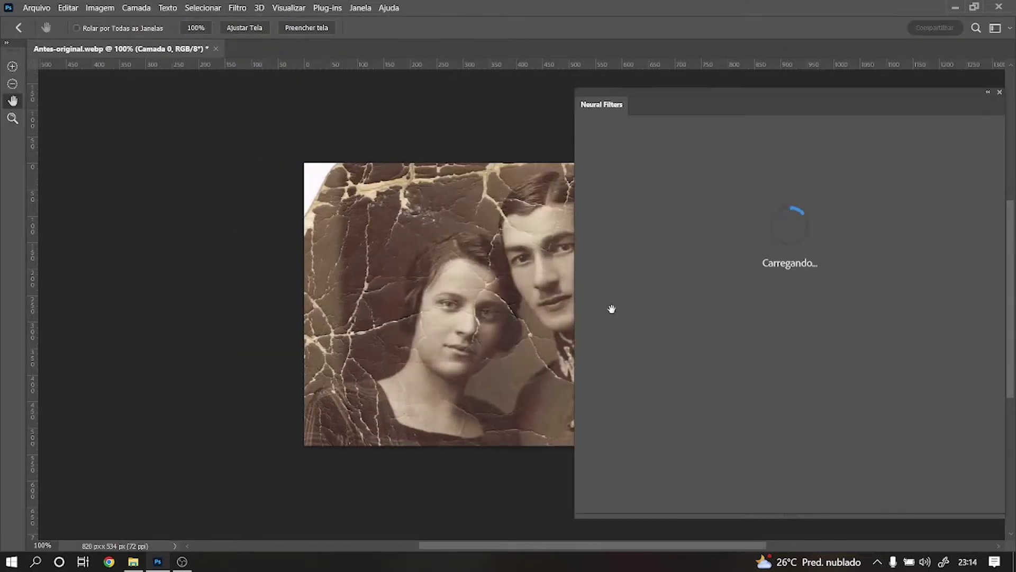
scroll(656, 370, down, 3)
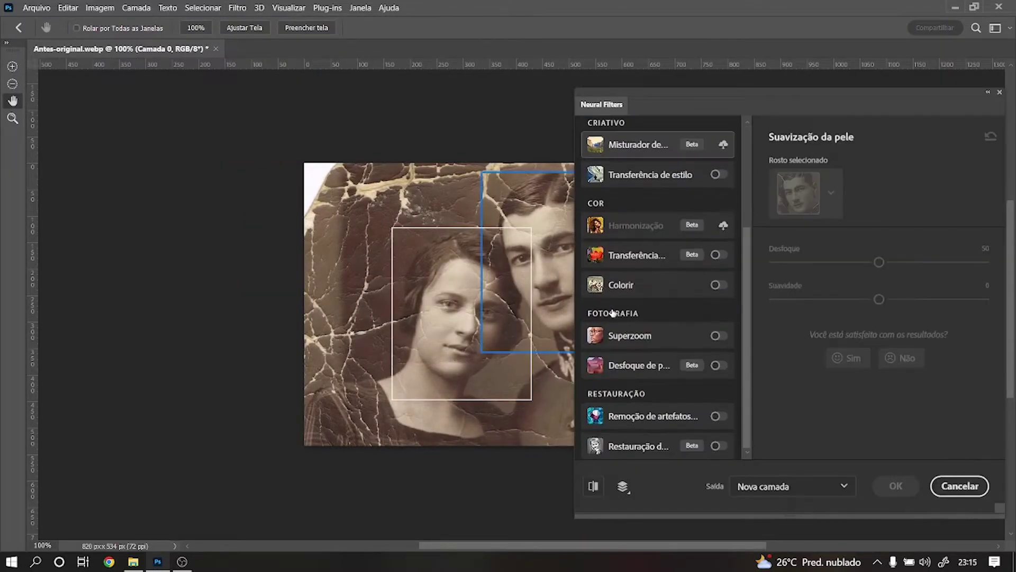
click(657, 451)
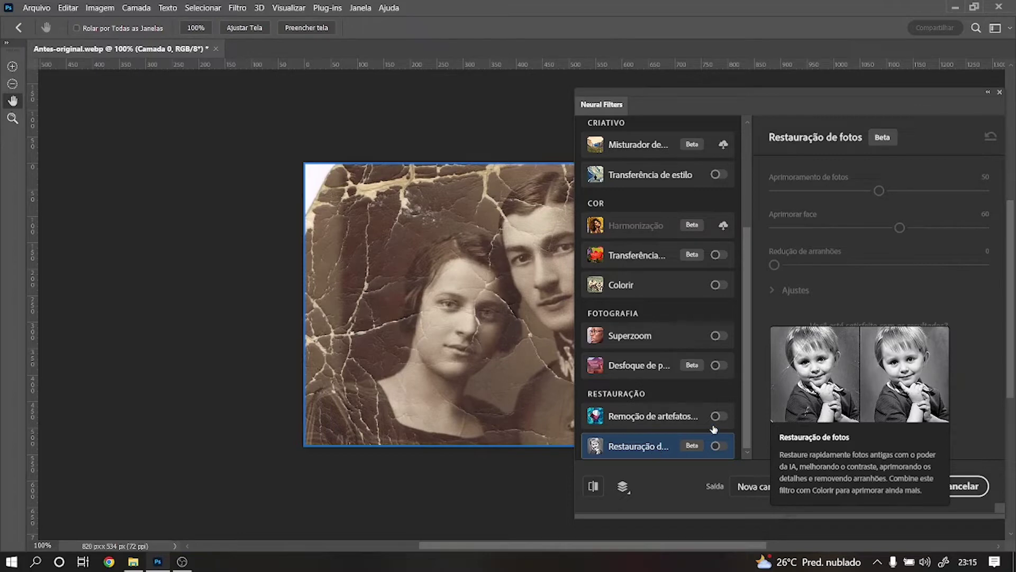
click(720, 446)
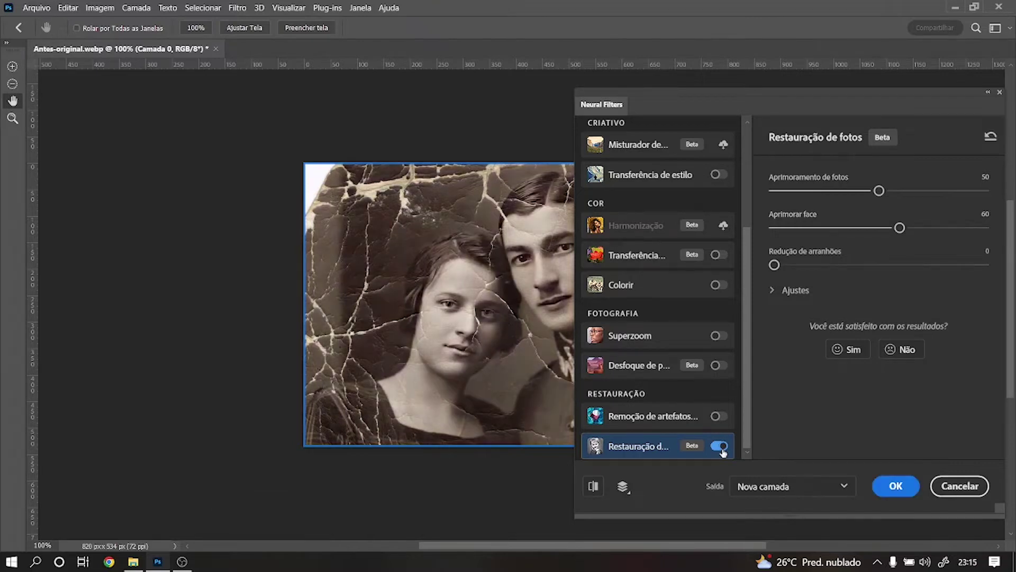
- Raise photo enhancement to 62, face enhancement to 64 and scratch reduction to 24
drag(656, 96, 666, 82)
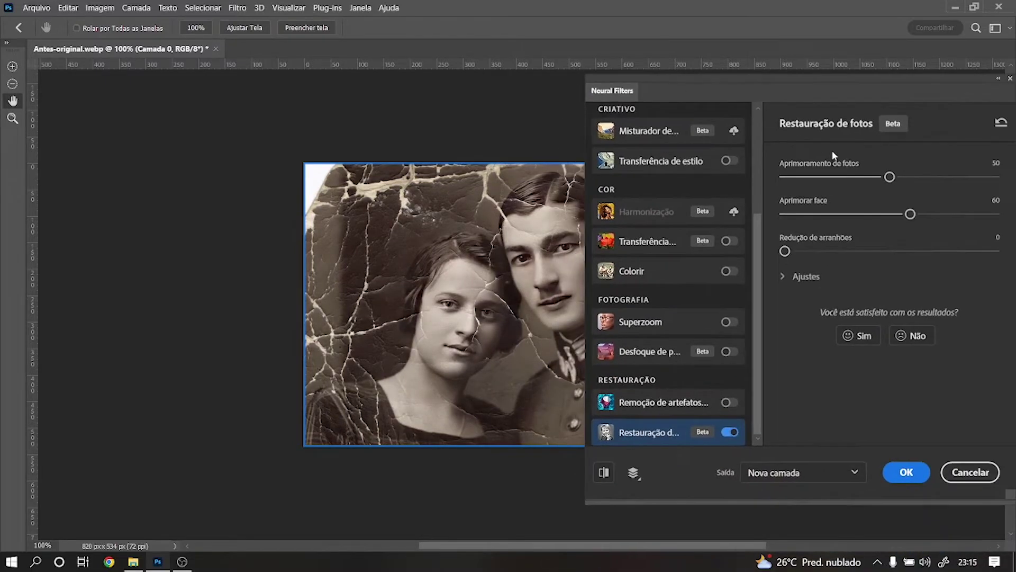
drag(889, 177, 915, 178)
drag(910, 214, 919, 214)
drag(784, 257, 835, 253)
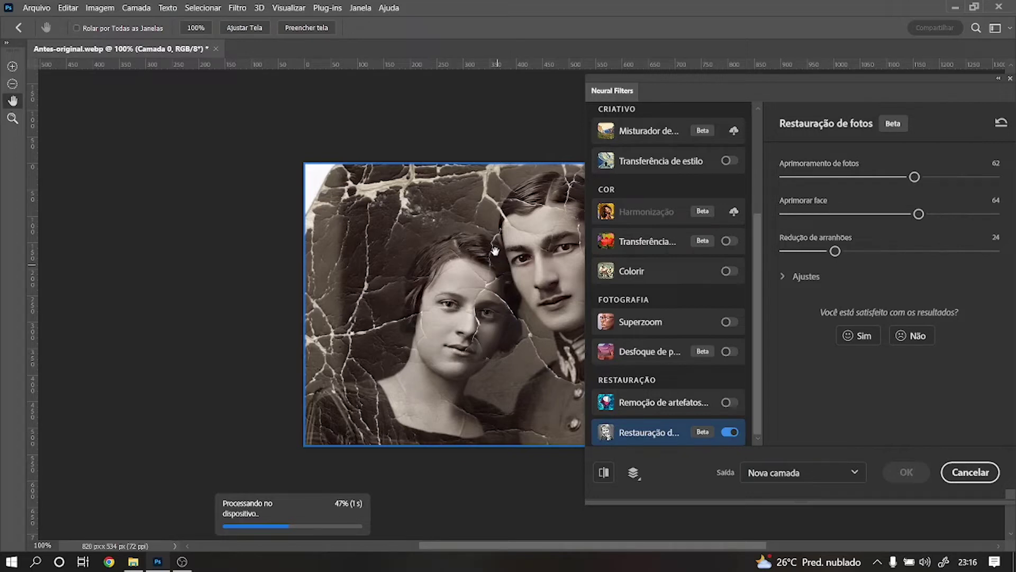
- In the Ajustes settings, raise noise reduction and set JPEG artifact reduction to 30
click(786, 278)
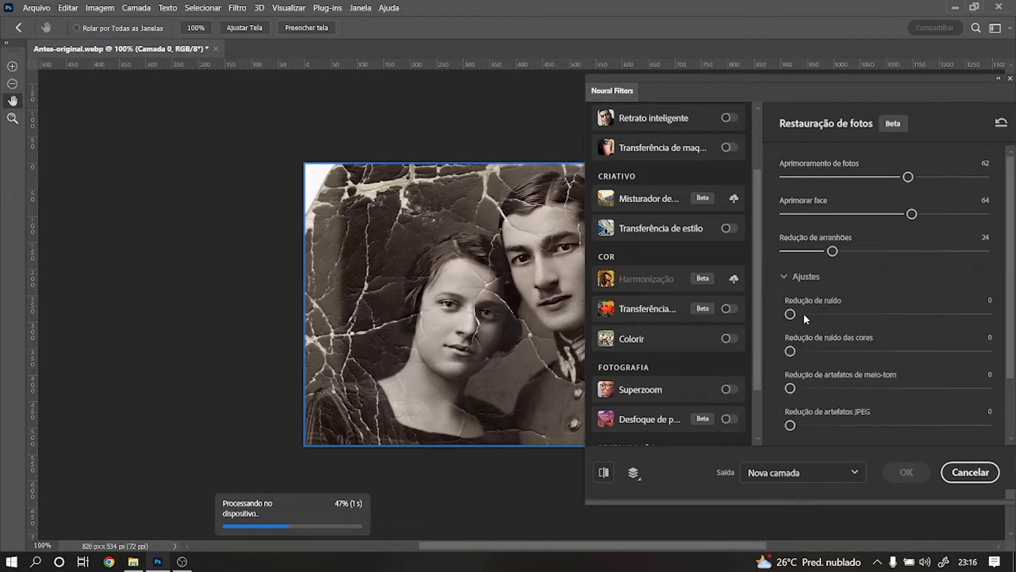
mouse_move(805, 314)
mouse_down()
mouse_move(831, 315)
mouse_move(784, 318)
mouse_up()
scroll(461, 286, up, 5)
scroll(461, 286, up, 2)
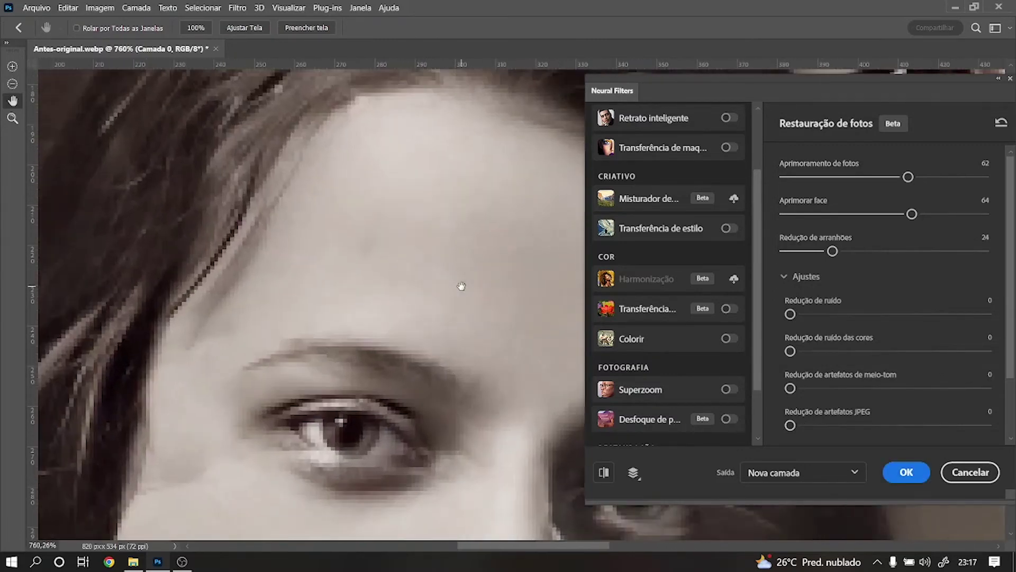
scroll(461, 286, up, 2)
scroll(487, 308, up, 2)
scroll(459, 459, up, 2)
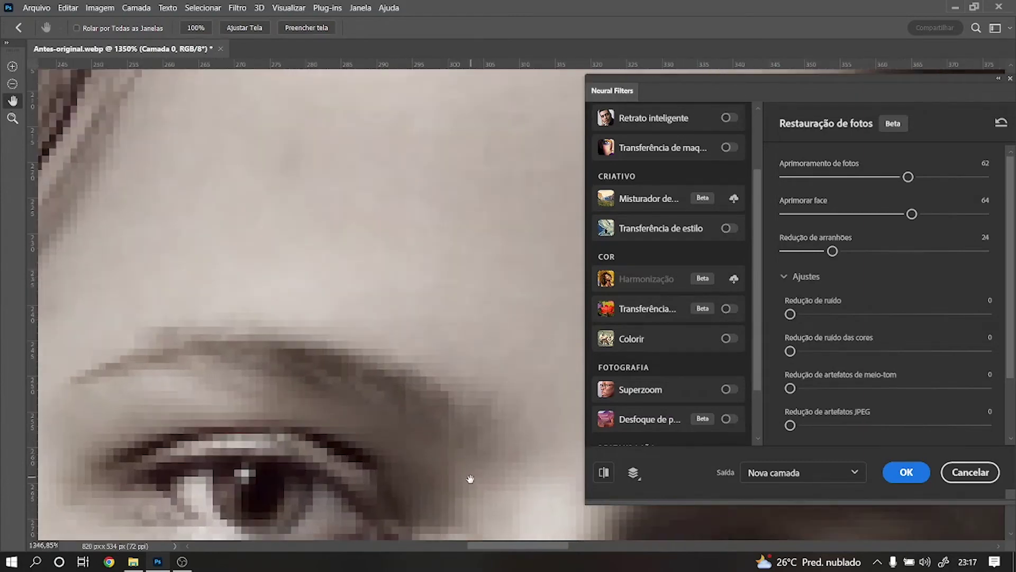
scroll(470, 479, up, 1)
scroll(472, 474, up, 2)
scroll(408, 447, up, 1)
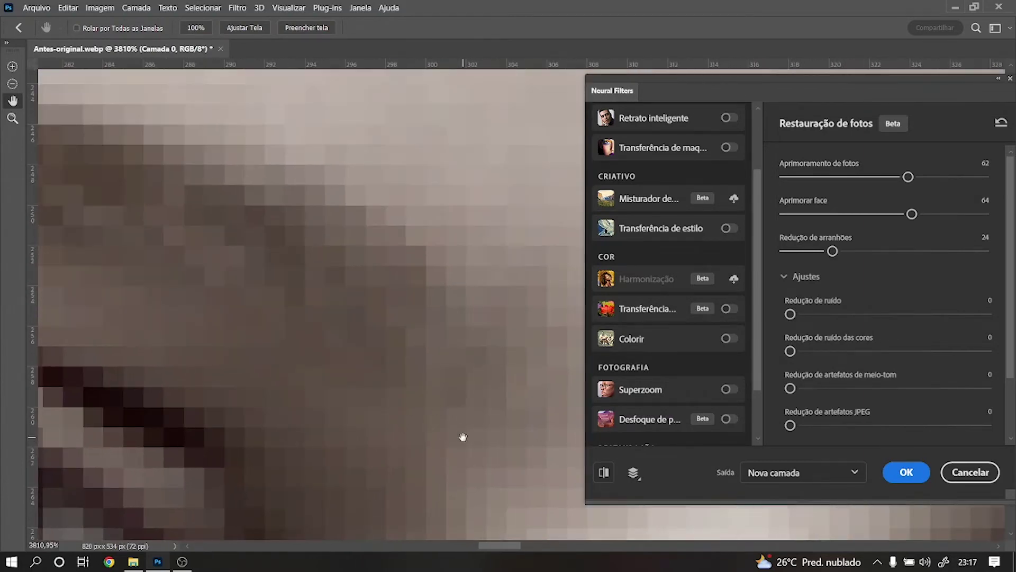
drag(790, 425, 848, 427)
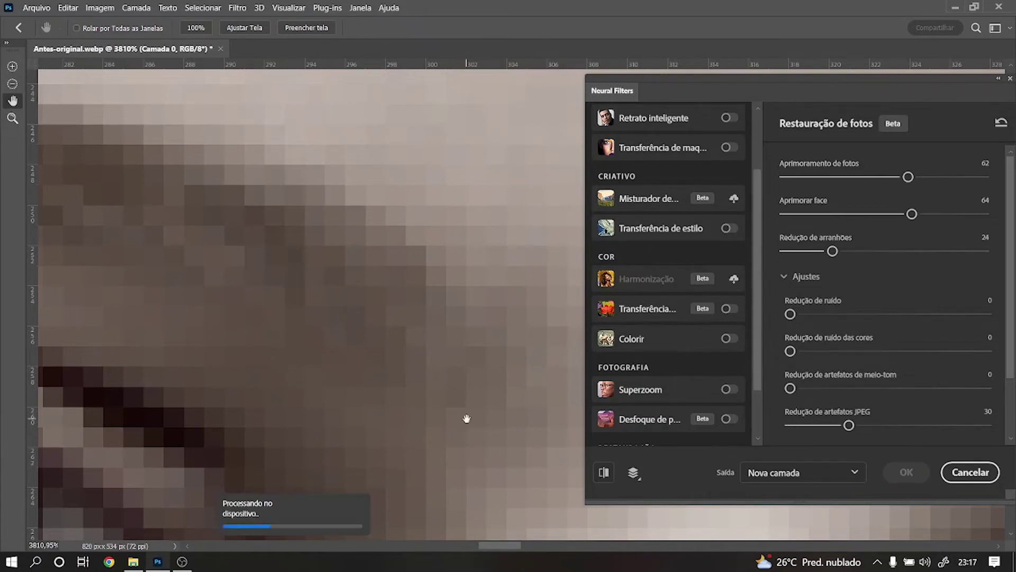
- Zoom and pan the preview to inspect both restored faces and the man's hair
scroll(467, 420, down, 2)
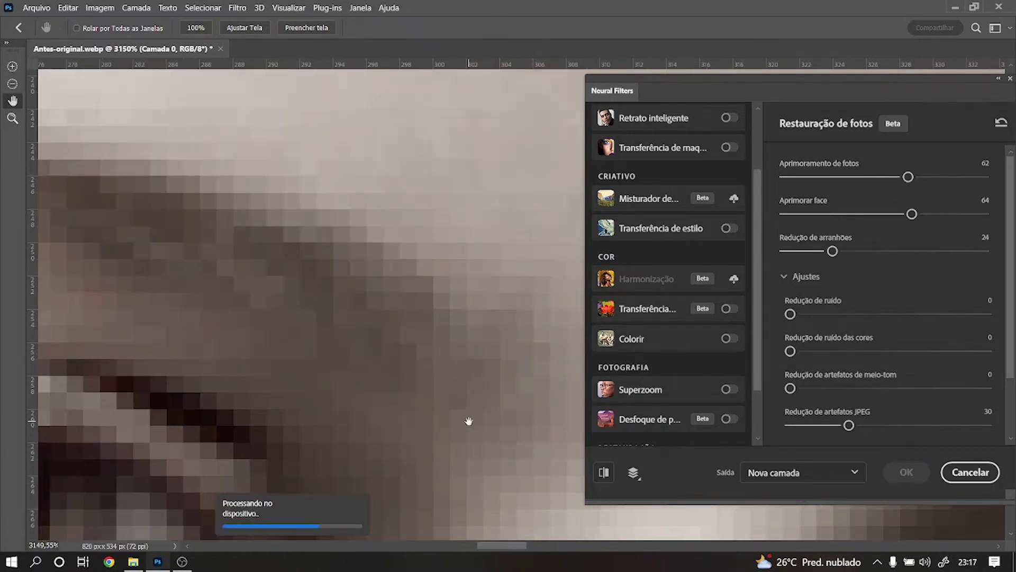
scroll(468, 420, down, 1)
scroll(870, 411, down, 2)
scroll(435, 350, down, 5)
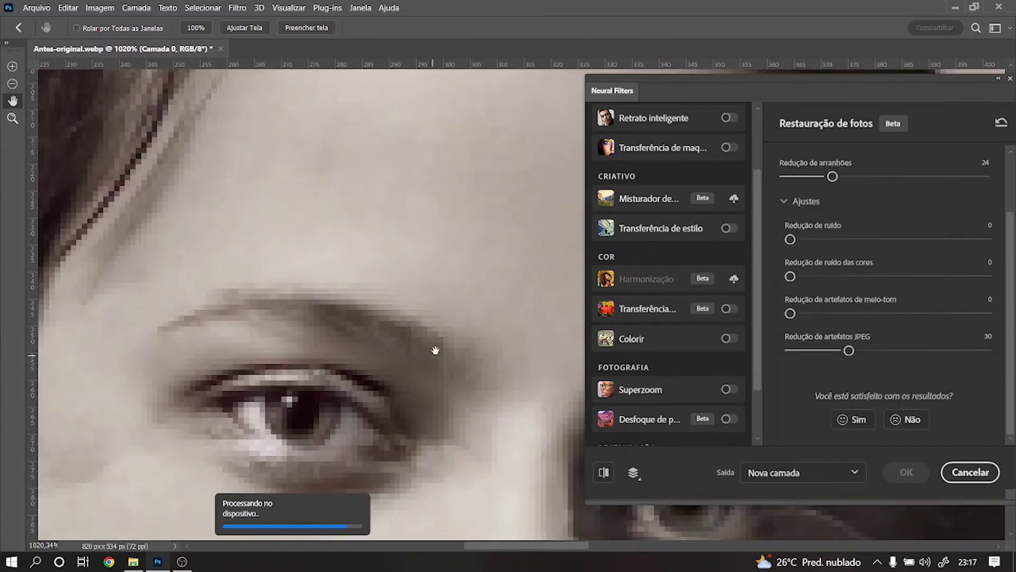
scroll(435, 349, down, 8)
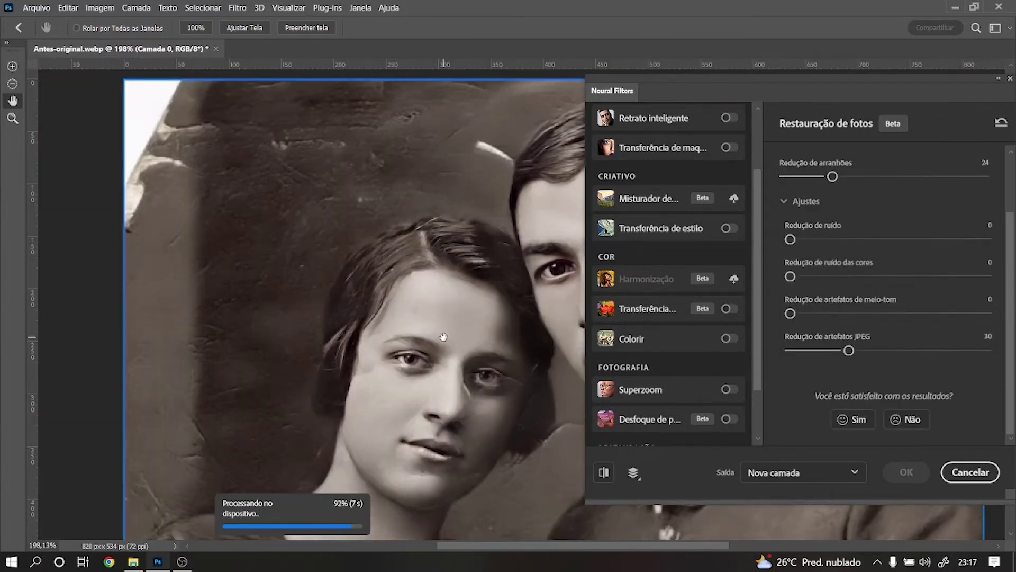
scroll(443, 337, down, 1)
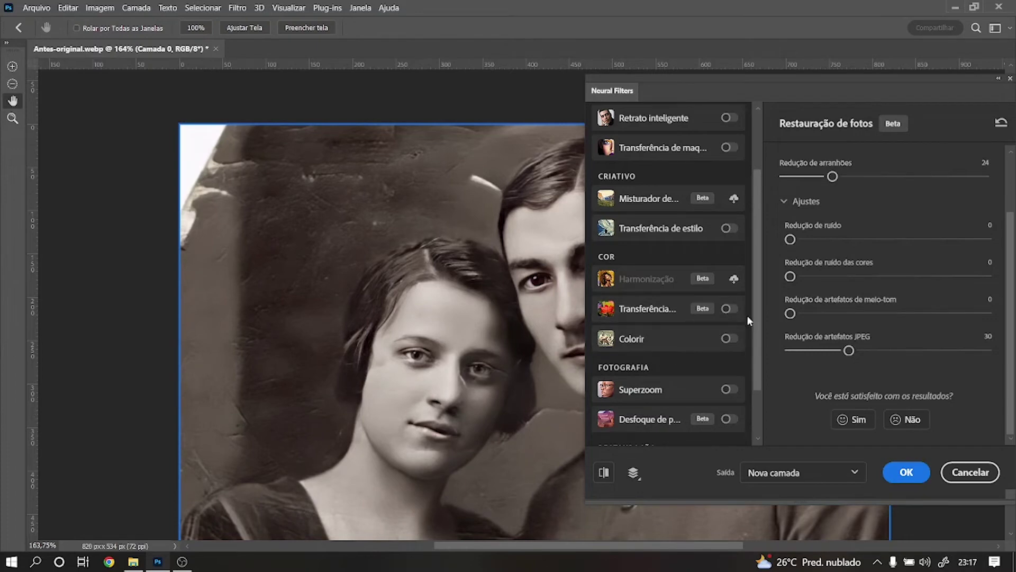
scroll(804, 298, up, 2)
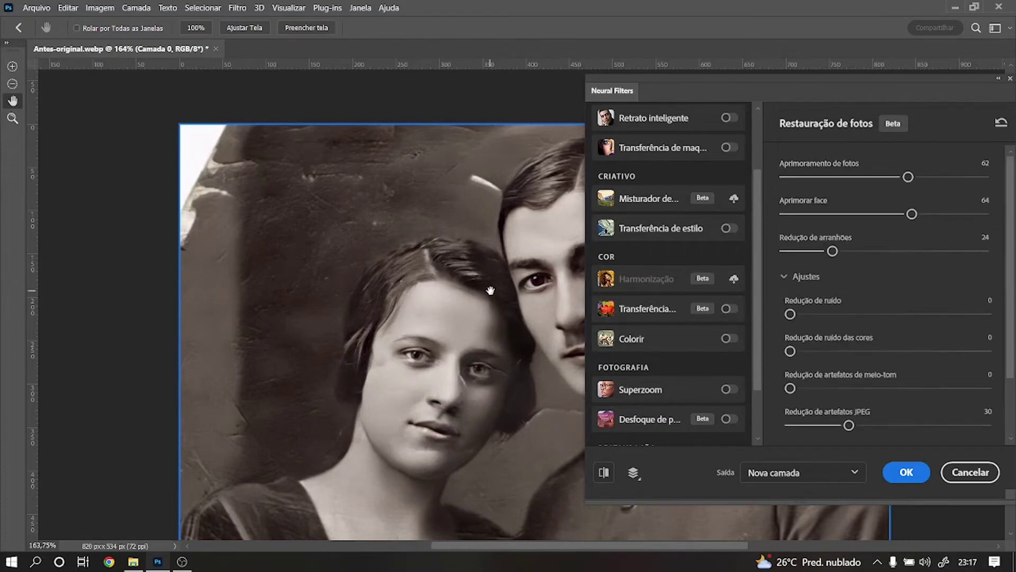
scroll(487, 292, down, 3)
scroll(487, 294, down, 2)
scroll(423, 288, up, 1)
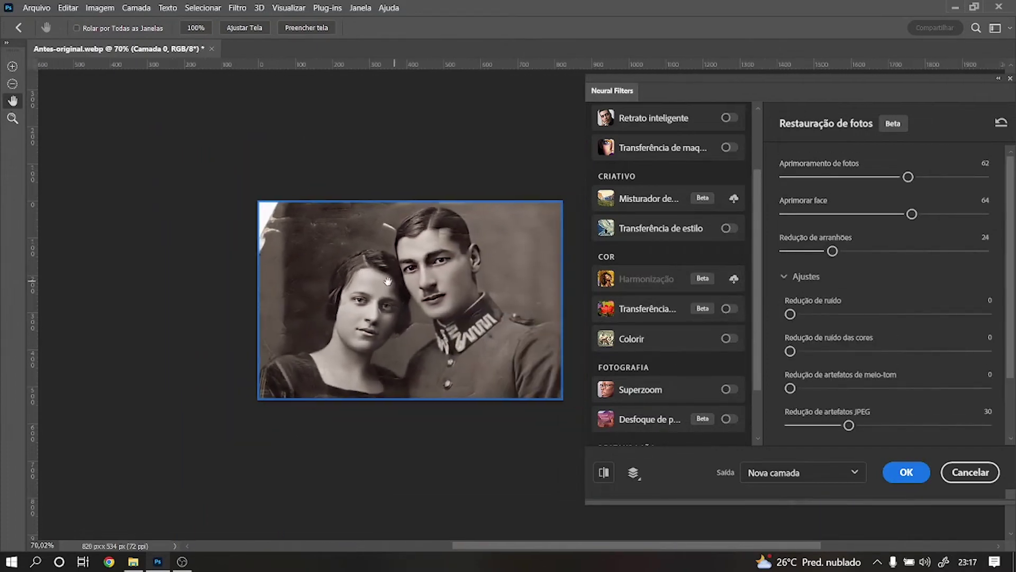
scroll(391, 285, up, 1)
scroll(358, 281, up, 1)
scroll(358, 281, up, 1)
scroll(378, 292, up, 1)
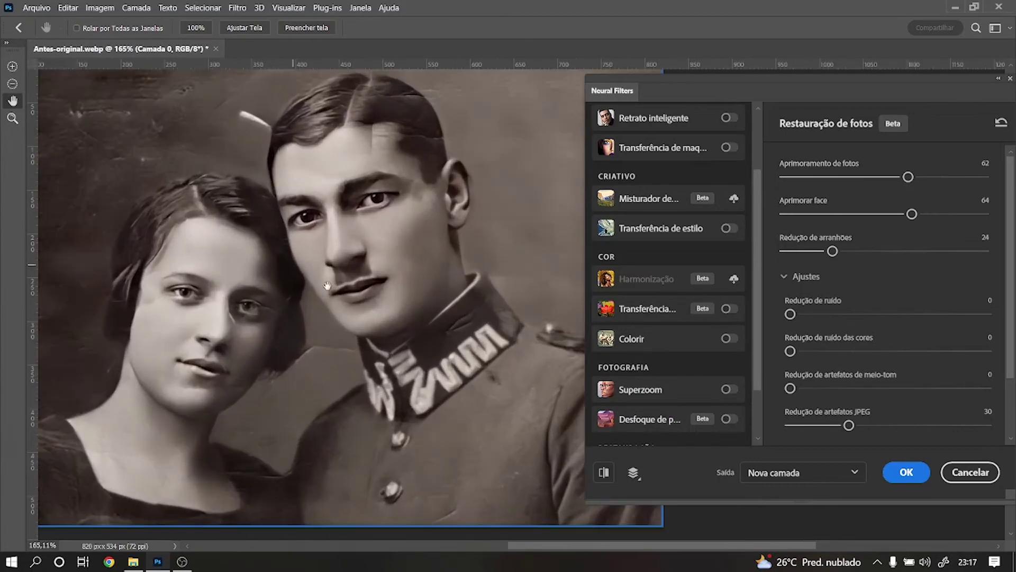
scroll(398, 302, up, 1)
scroll(418, 312, up, 1)
drag(437, 324, 317, 272)
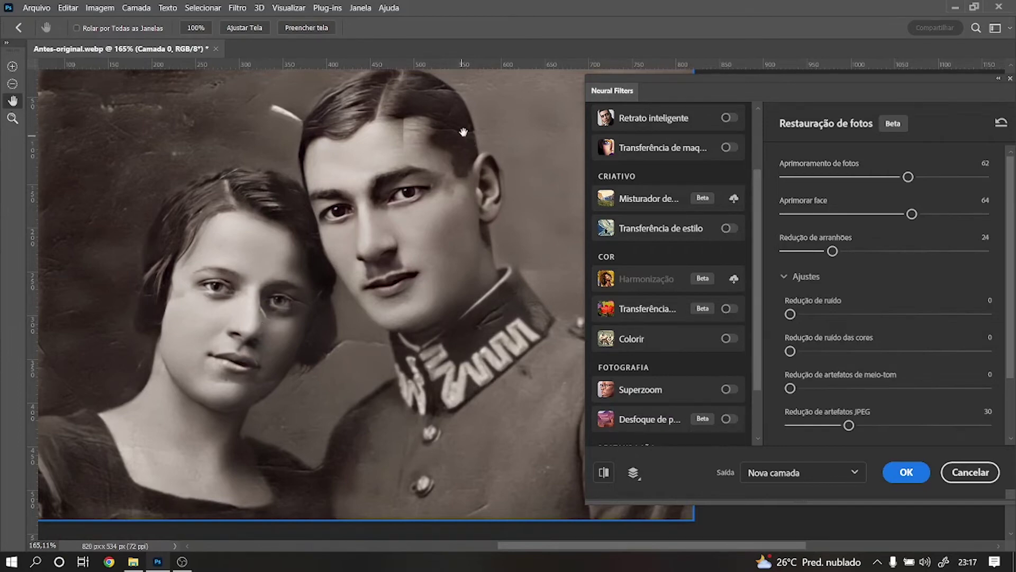
drag(450, 125, 451, 182)
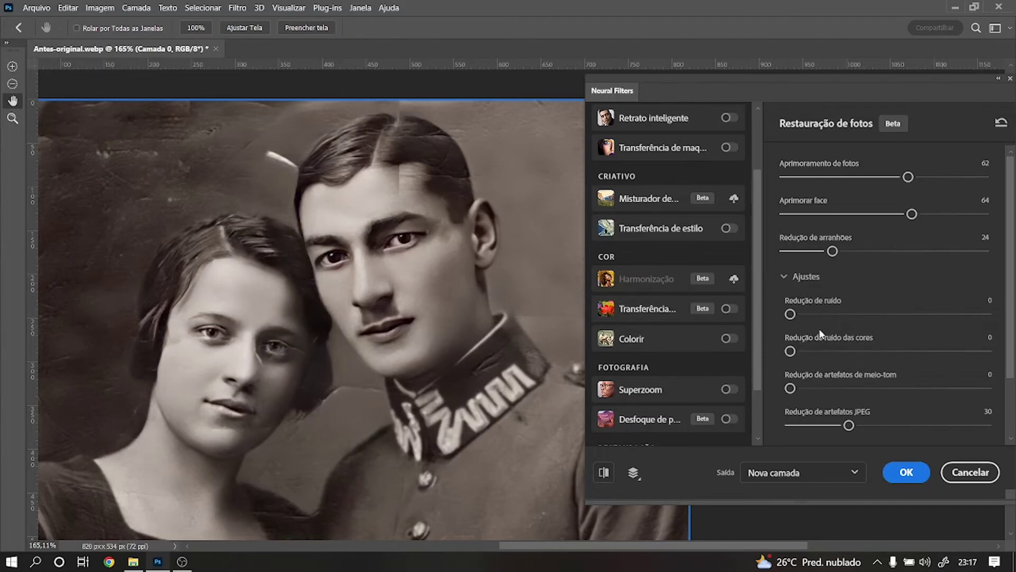
scroll(850, 341, down, 3)
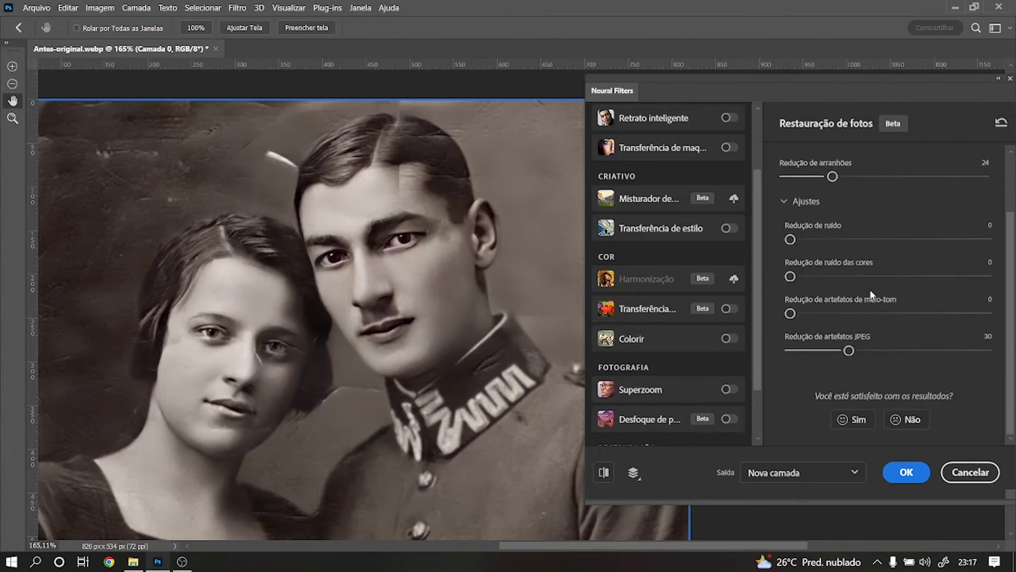
scroll(871, 291, up, 3)
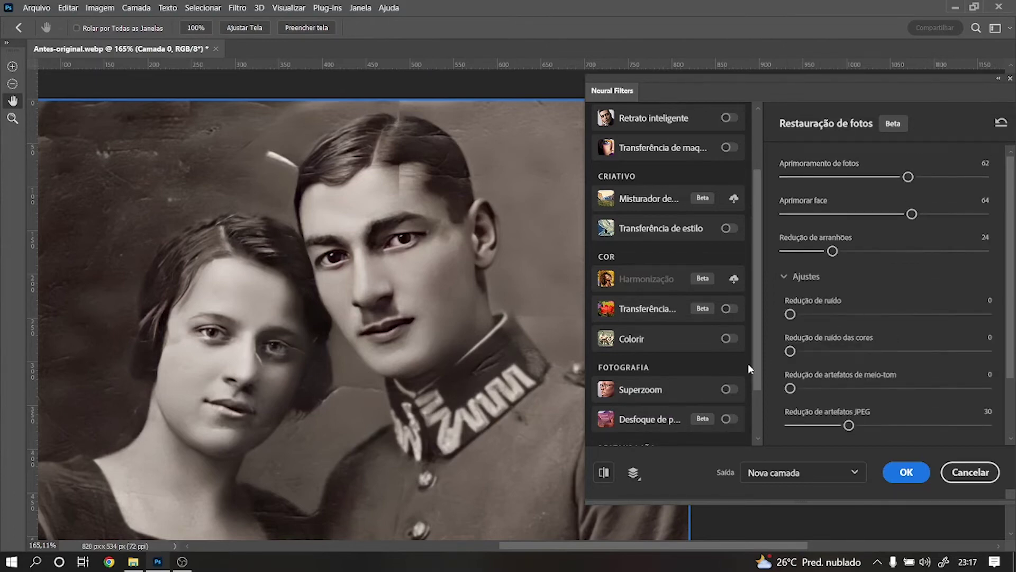
- Turn on Colorize and keep the output set to New Layer
click(727, 339)
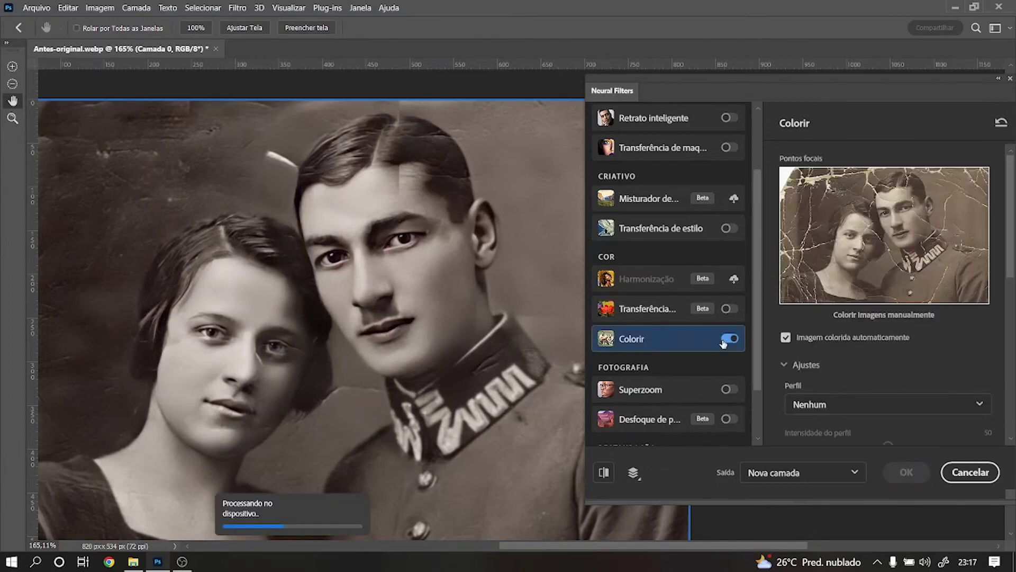
scroll(423, 389, down, 3)
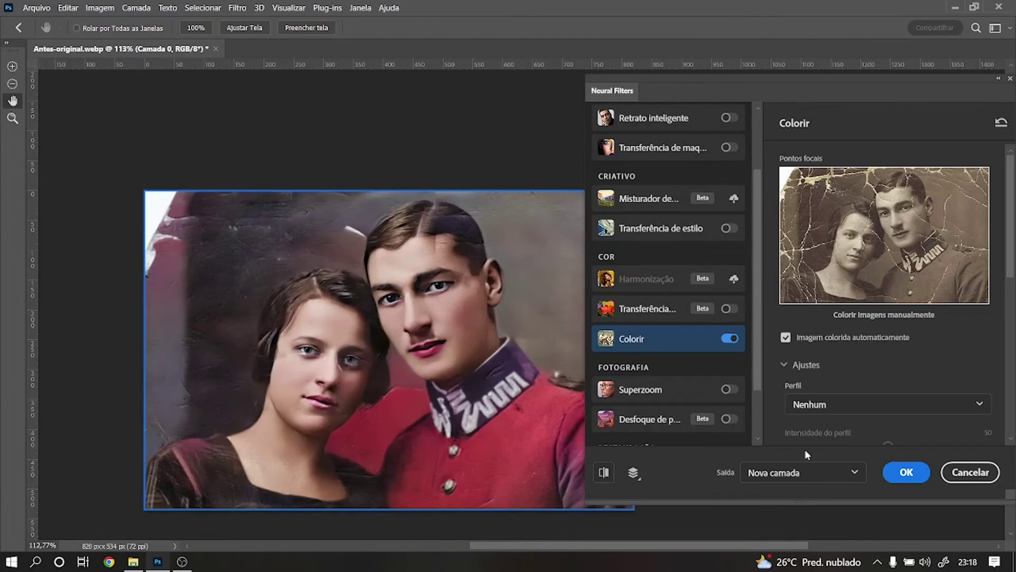
click(794, 476)
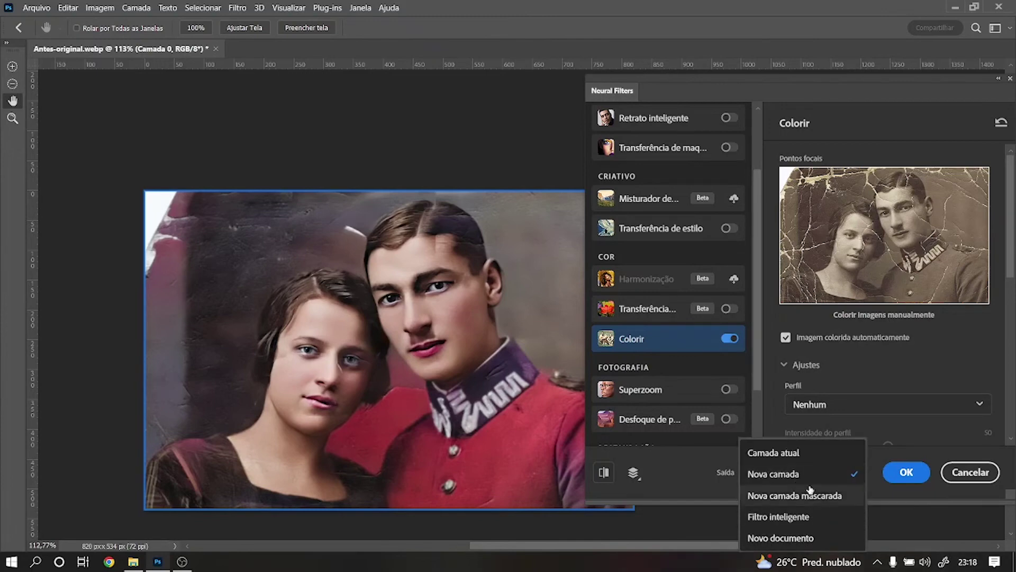
click(794, 476)
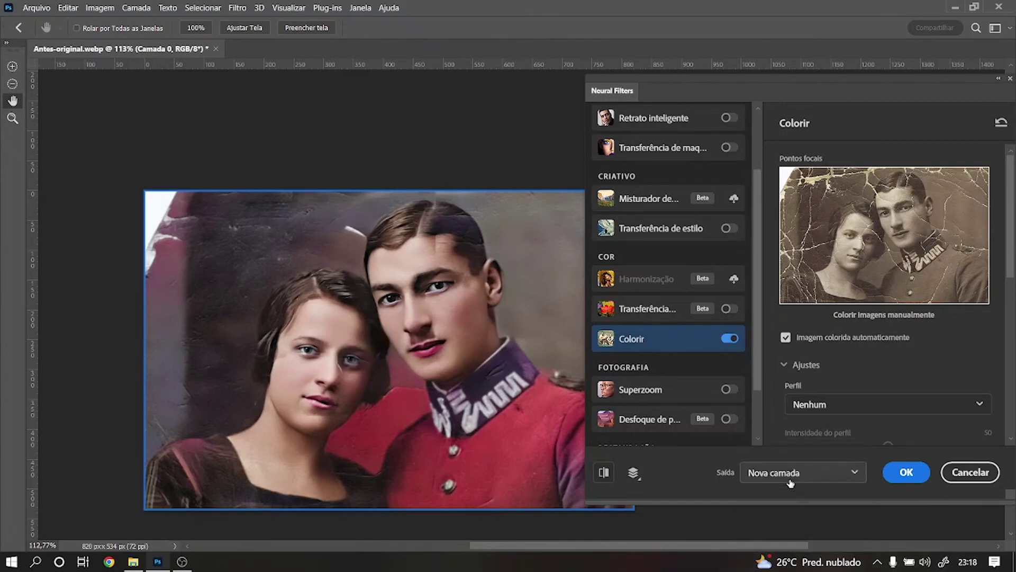
- Apply the filters as Camada 1, then toggle its visibility twice to compare before and after
click(906, 472)
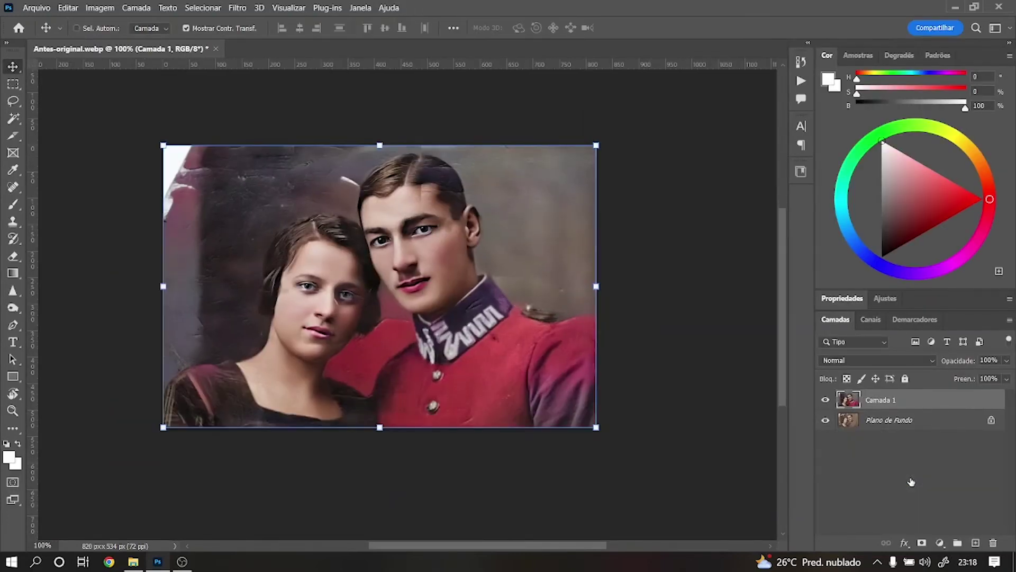
click(825, 401)
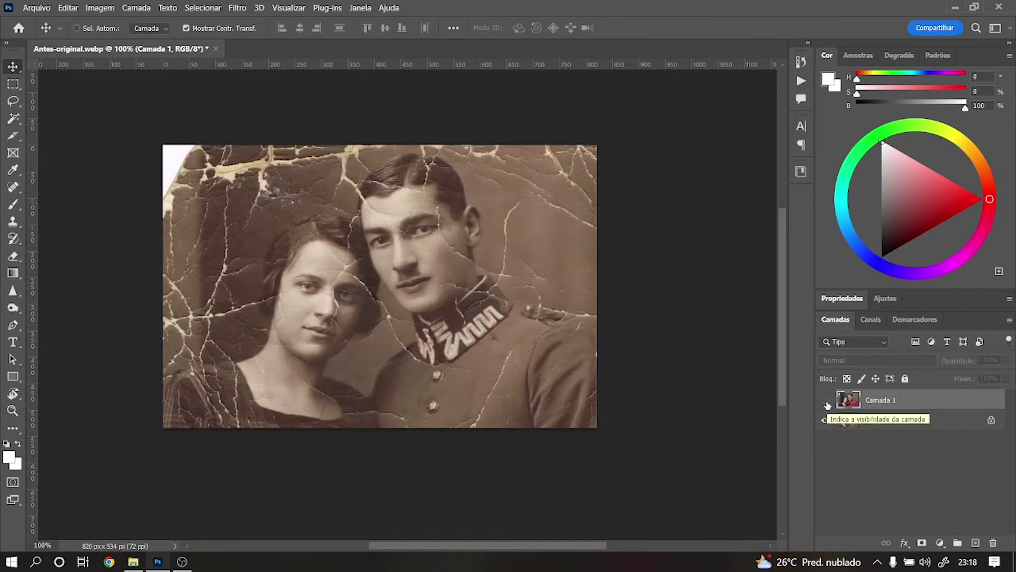
click(825, 401)
click(825, 400)
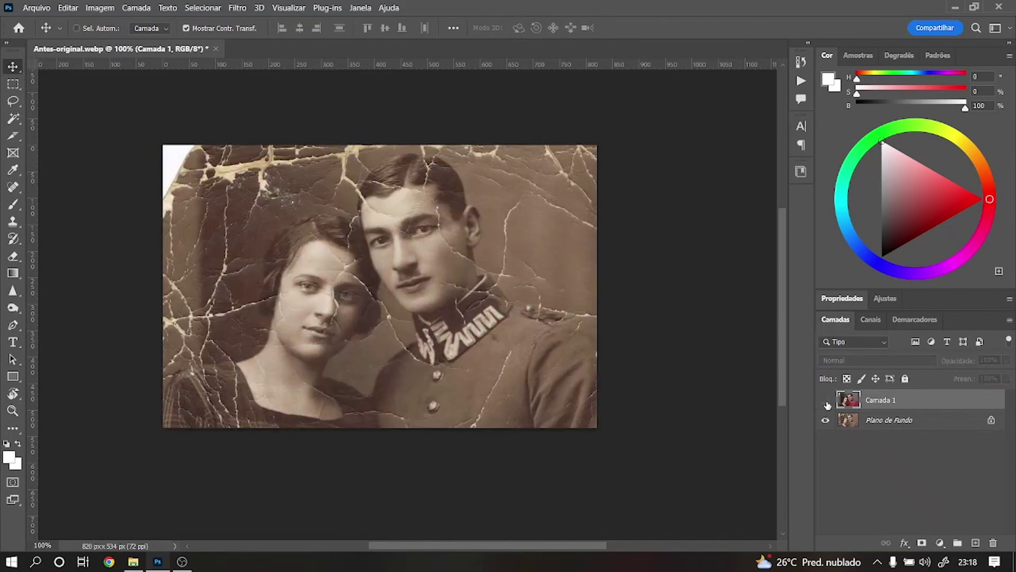
click(826, 401)
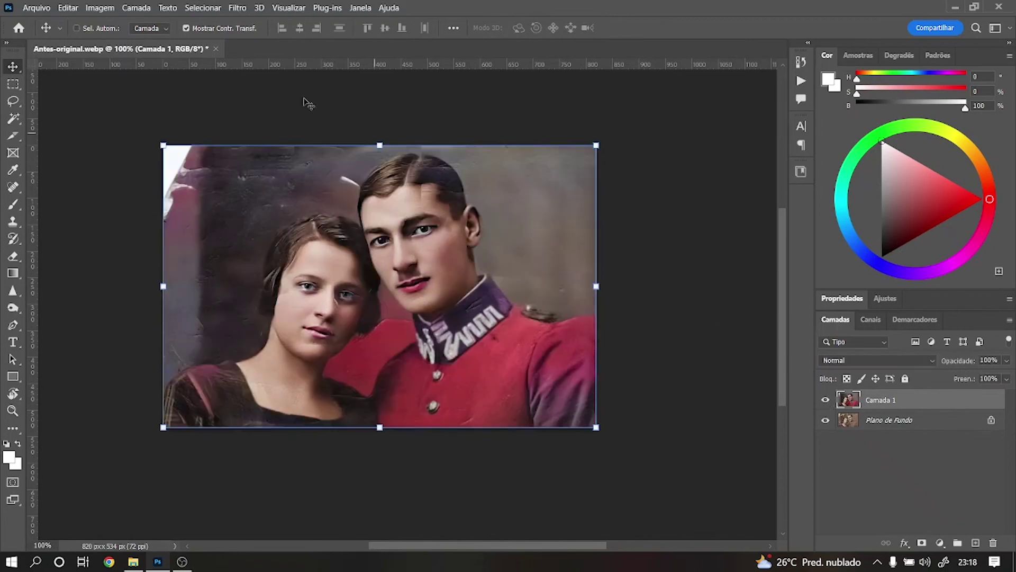
key(ctrl+o)
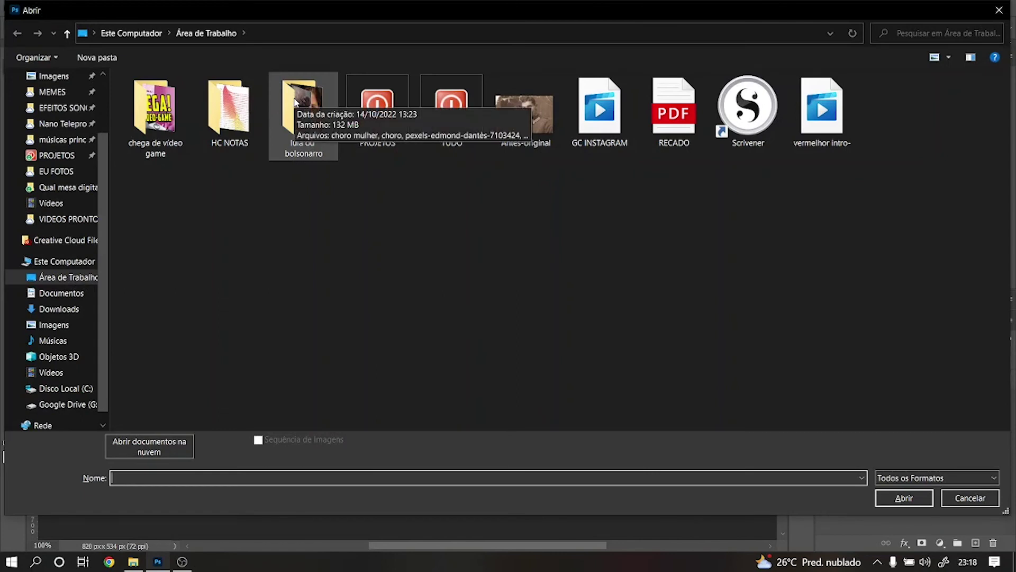
double_click(295, 102)
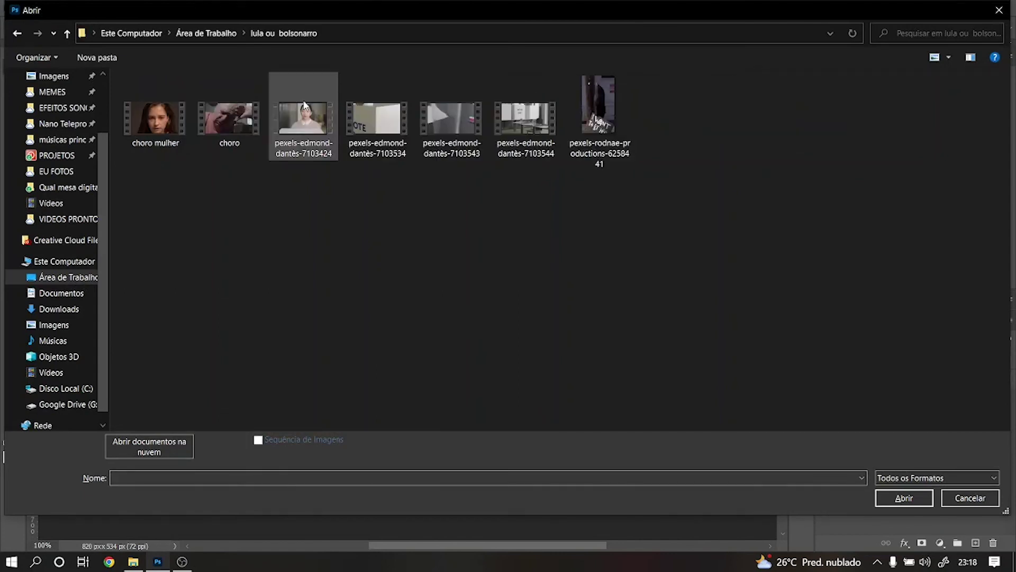
click(17, 33)
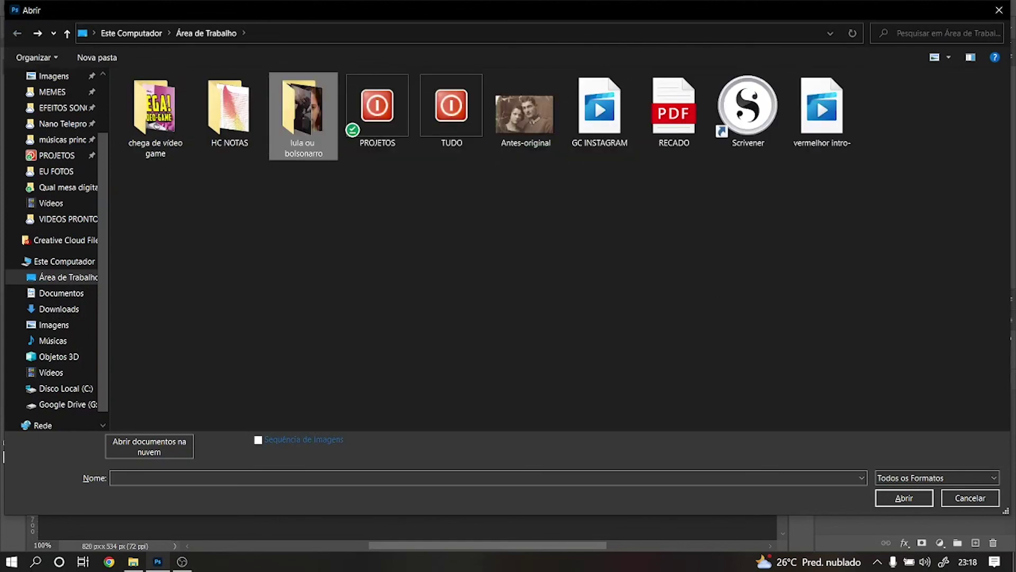
click(960, 500)
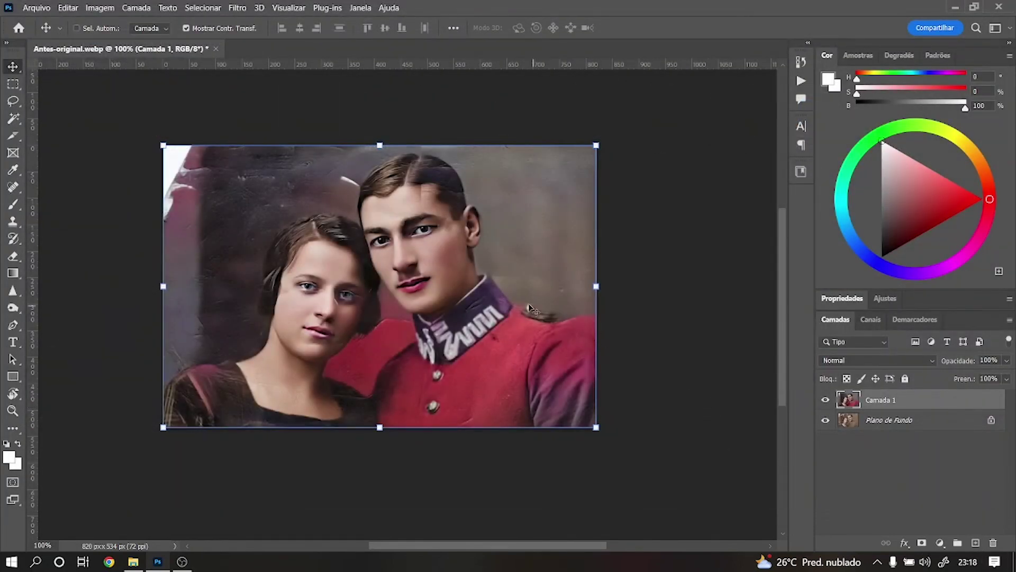
click(826, 401)
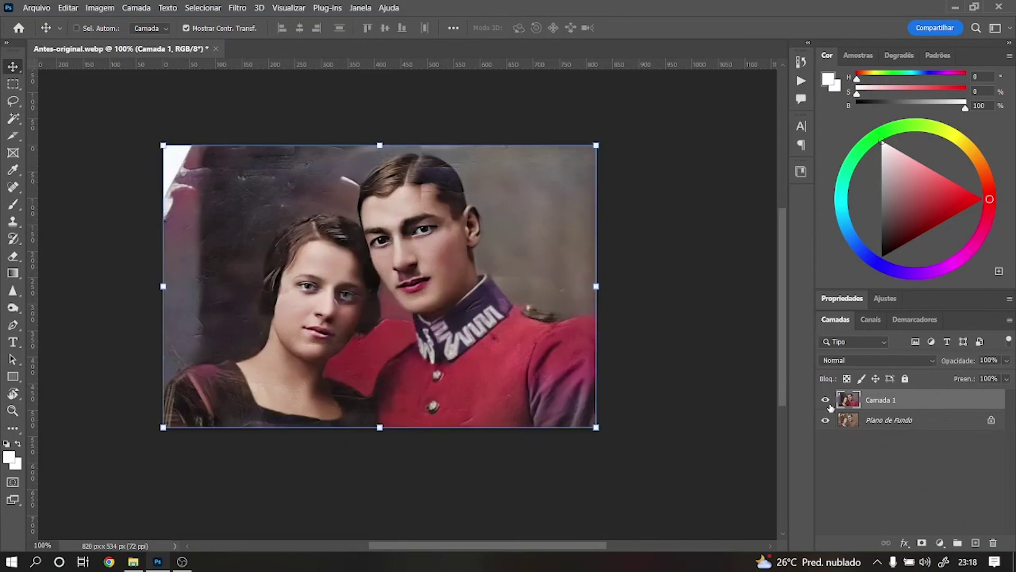